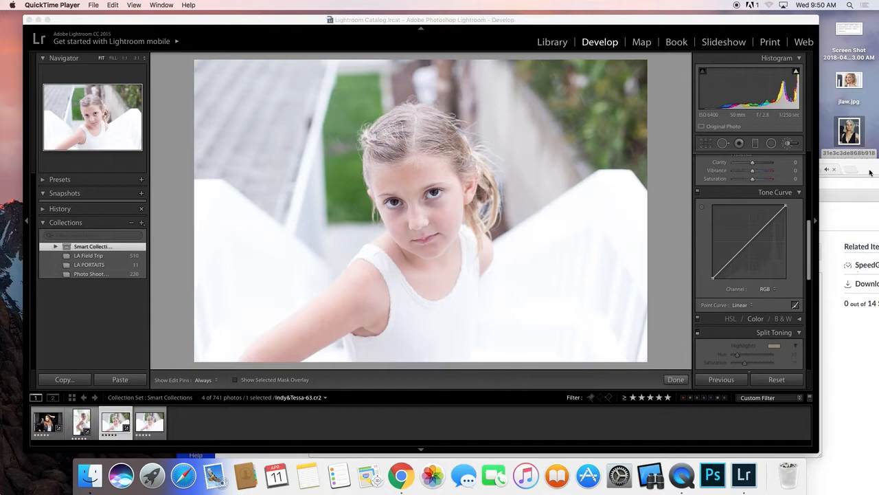
- Review the Portrait EDITS assignment's editing steps in Chrome, highlighting White Balance through Contrast, and switch back to Lightroom
{"action": "double_click", "coordinate": [874, 171]}
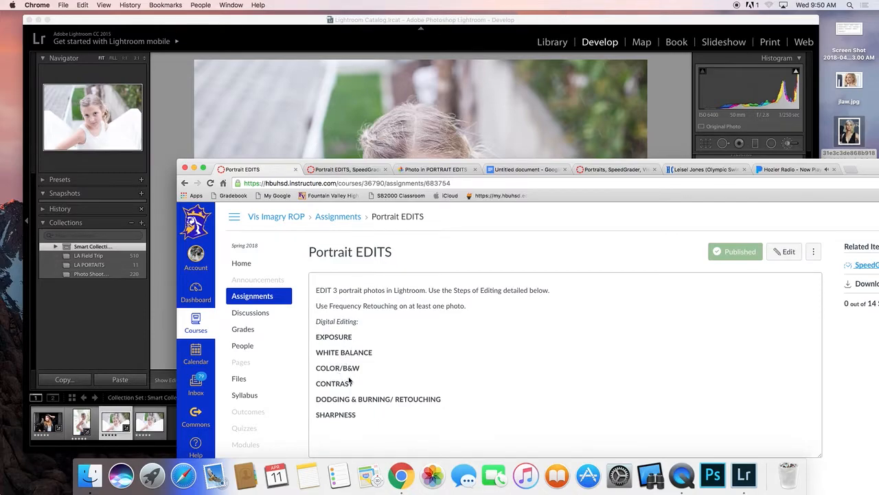
{"action": "left_click_drag", "start_coordinate": [353, 383], "coordinate": [306, 345]}
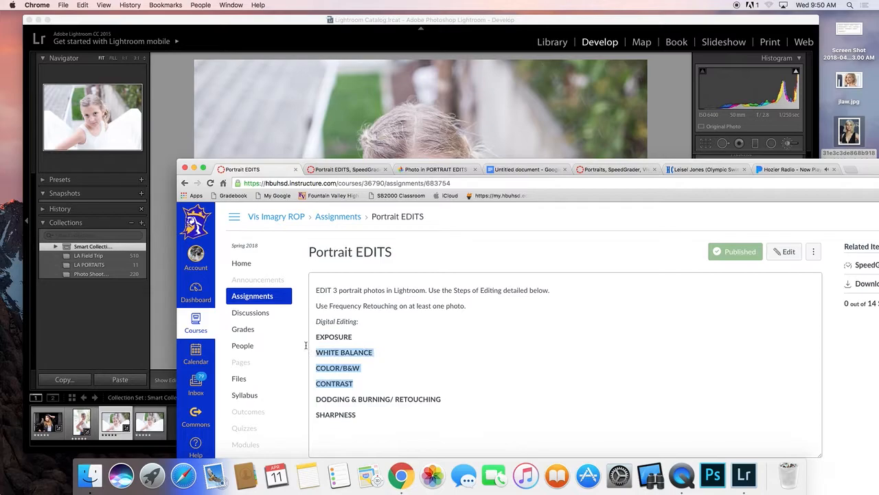
{"action": "left_click", "coordinate": [573, 23]}
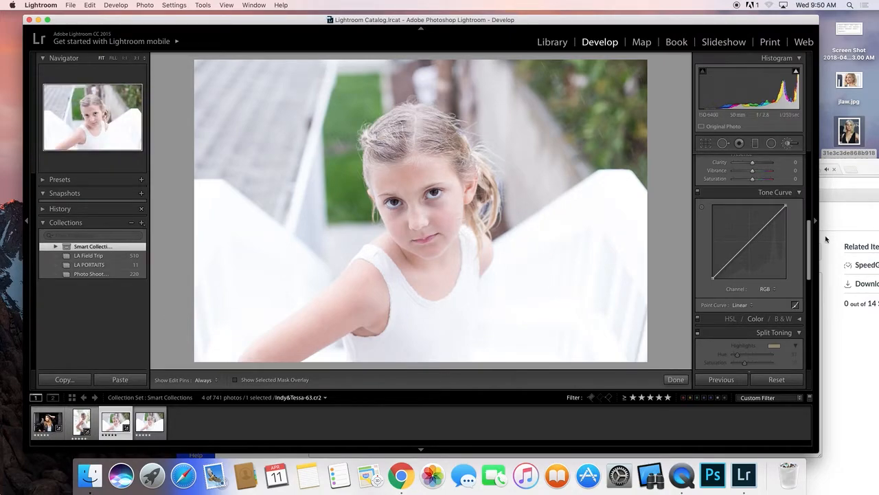
- Warm the girl's portrait by raising the white balance temperature to 8,315
{"action": "mouse_move", "coordinate": [810, 263]}
{"action": "left_mouse_down"}
{"action": "mouse_move", "coordinate": [810, 188]}
{"action": "mouse_move", "coordinate": [810, 223]}
{"action": "left_mouse_up"}
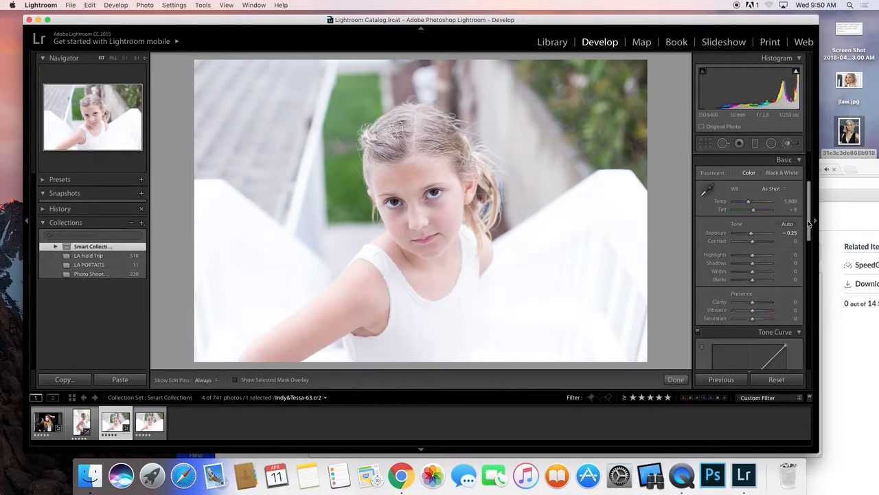
{"action": "left_click_drag", "start_coordinate": [748, 203], "coordinate": [758, 206]}
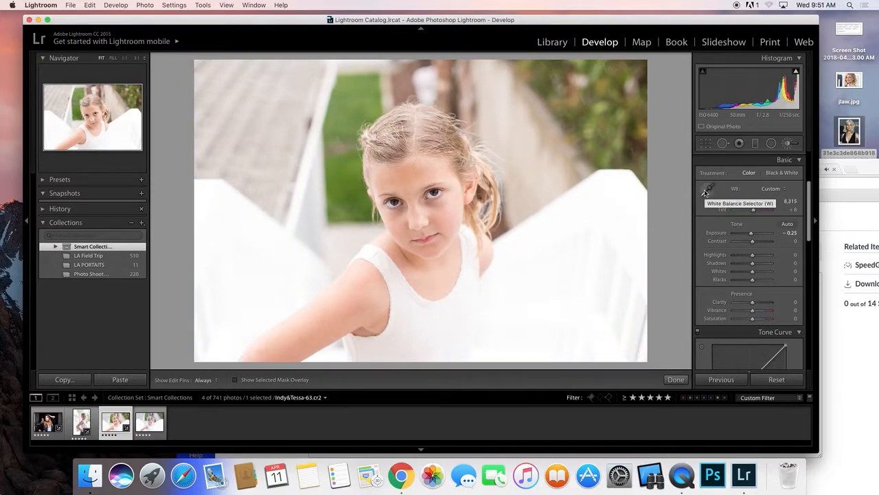
- Sample the white balance at 1:1 from the light grey neutral area beside the grass, and return to the full view
{"action": "left_click", "coordinate": [704, 192]}
{"action": "scroll", "coordinate": [728, 220], "scroll_direction": "down", "scroll_amount": 3}
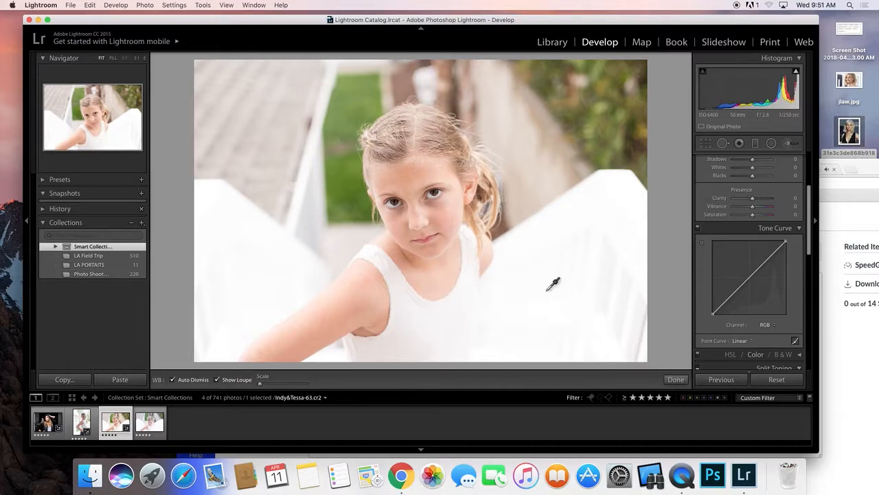
{"action": "key", "text": "z"}
{"action": "key", "text": "z"}
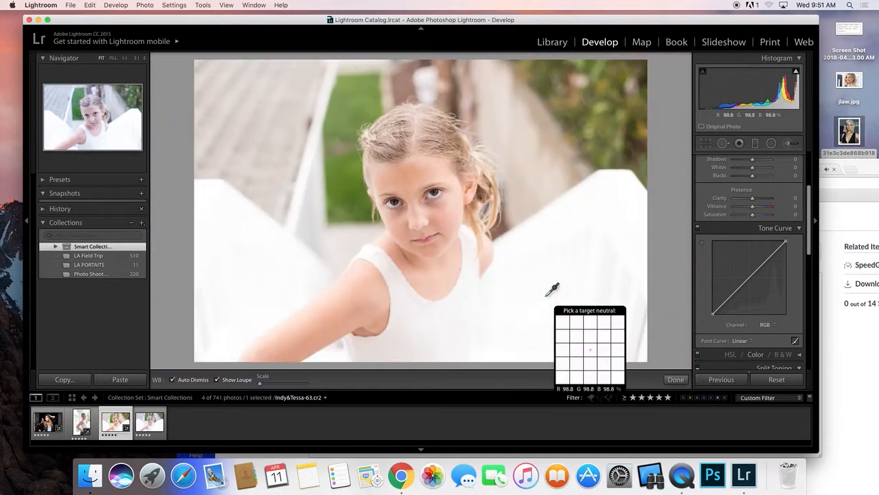
{"action": "key", "text": "z"}
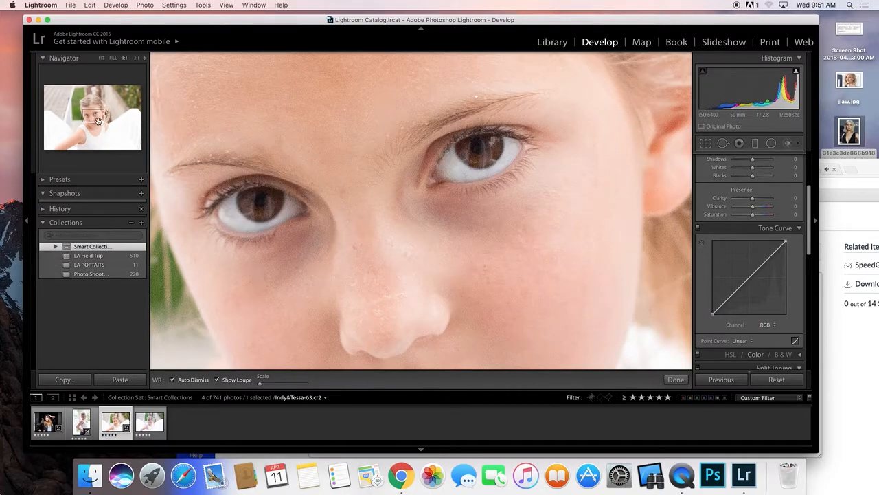
{"action": "mouse_move", "coordinate": [98, 122]}
{"action": "left_mouse_down"}
{"action": "mouse_move", "coordinate": [93, 153]}
{"action": "mouse_move", "coordinate": [92, 117]}
{"action": "mouse_move", "coordinate": [77, 116]}
{"action": "mouse_move", "coordinate": [74, 129]}
{"action": "mouse_move", "coordinate": [87, 128]}
{"action": "left_mouse_up"}
{"action": "key", "text": "w"}
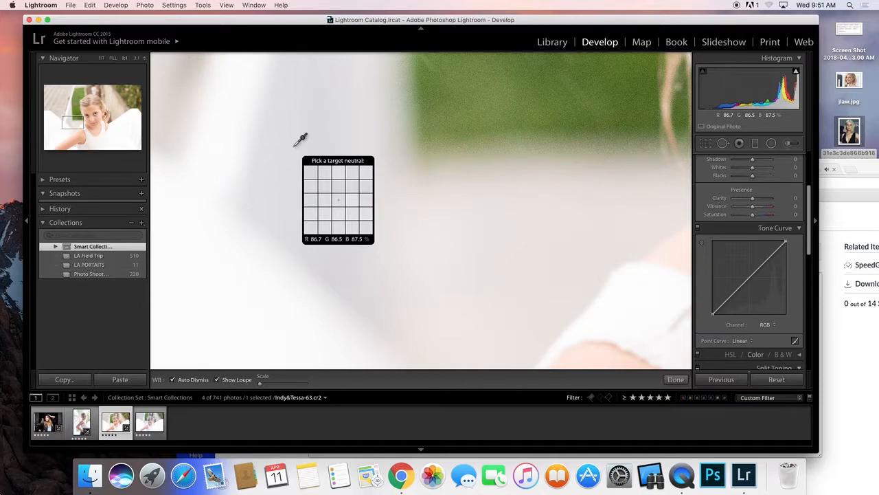
{"action": "left_click", "coordinate": [294, 144]}
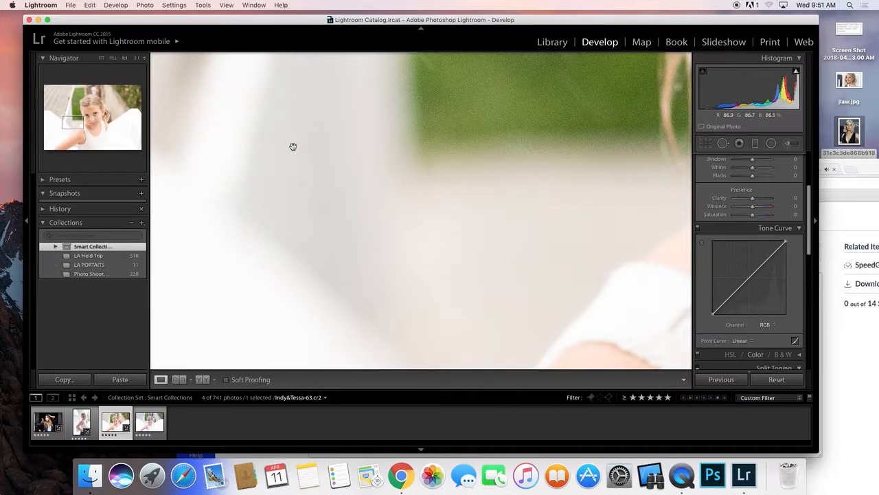
{"action": "left_click", "coordinate": [293, 147]}
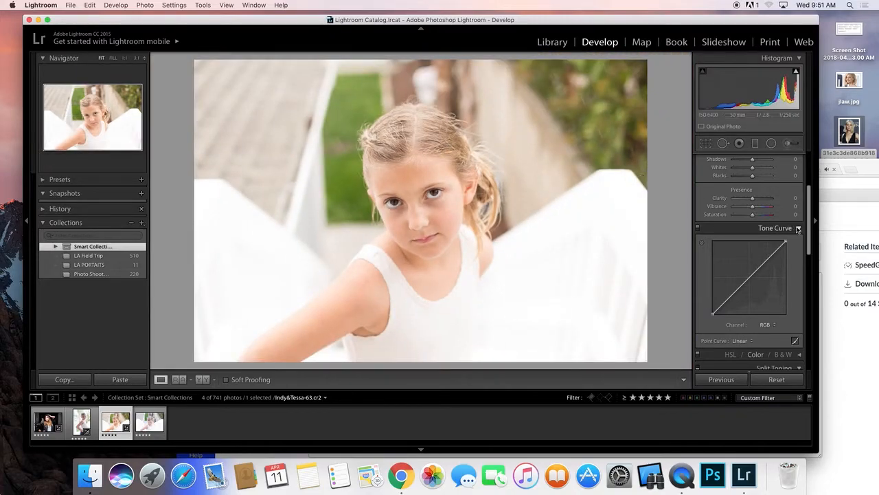
- Resample the white balance from the girl's white tank top at 1:1, and return to the full view
{"action": "left_click", "coordinate": [421, 308]}
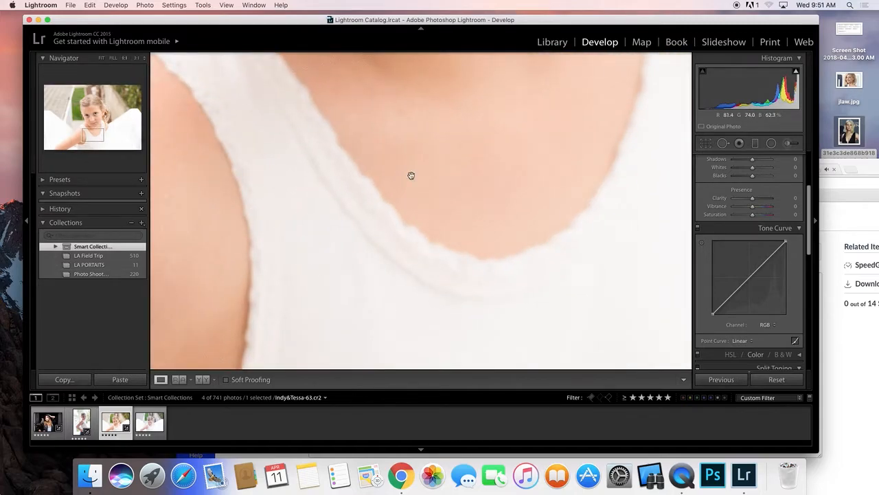
{"action": "scroll", "coordinate": [804, 198], "scroll_direction": "up", "scroll_amount": 3}
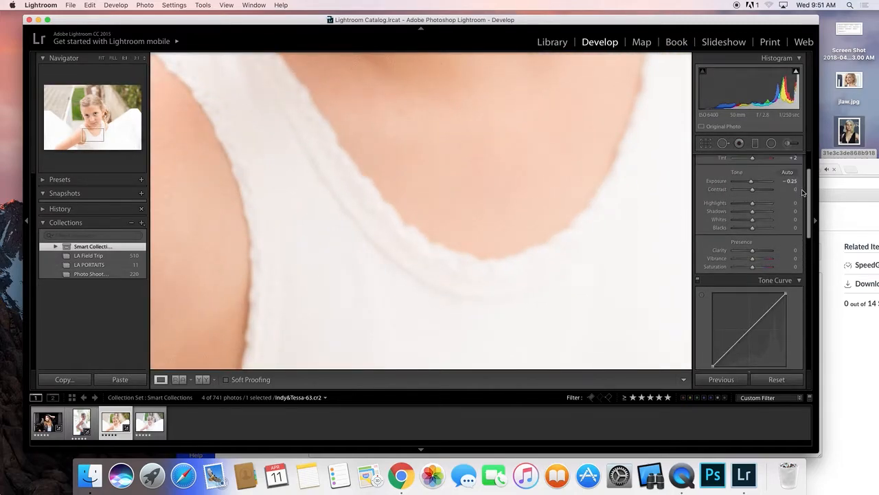
{"action": "scroll", "coordinate": [804, 198], "scroll_direction": "up", "scroll_amount": 3}
{"action": "left_click", "coordinate": [708, 186]}
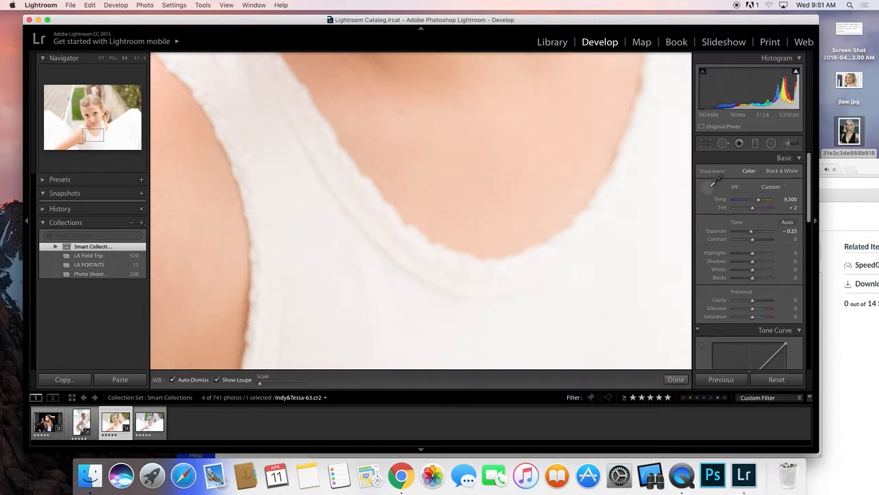
{"action": "left_click", "coordinate": [650, 249]}
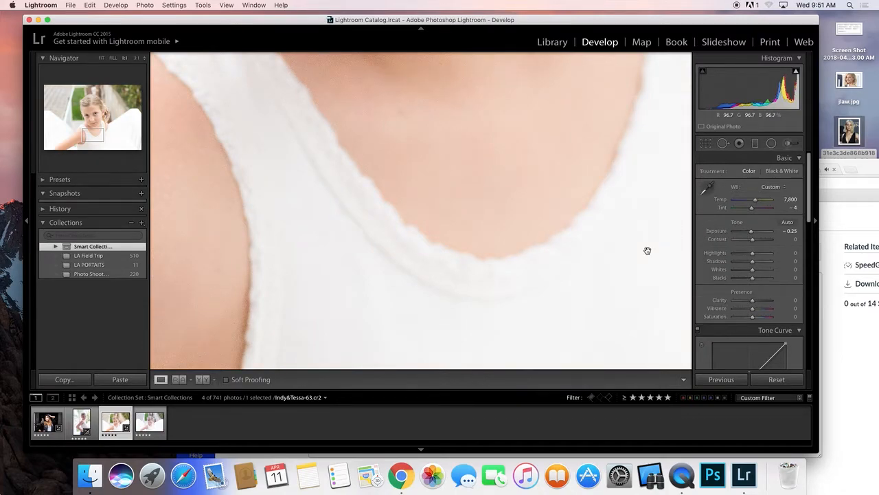
{"action": "left_click", "coordinate": [647, 250]}
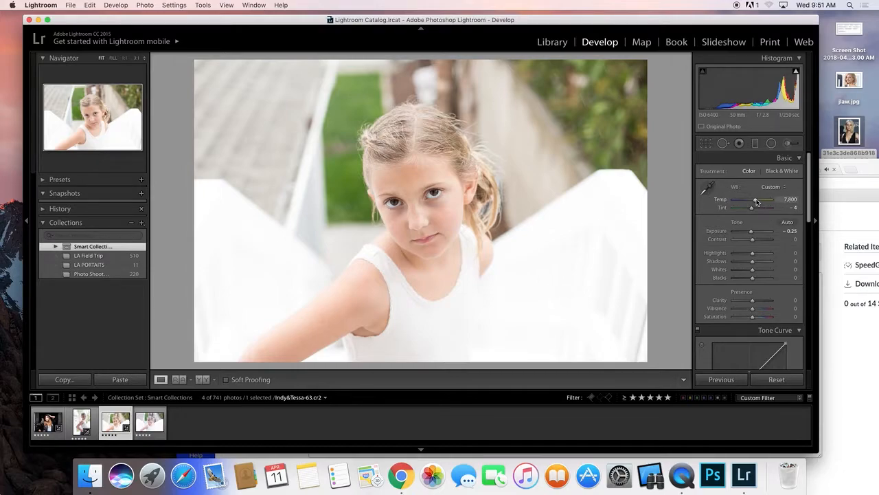
- Raise the temperature to 12,519, and correct the cast by sampling a neutral from the white area beside the girl
{"action": "left_click_drag", "start_coordinate": [756, 201], "coordinate": [761, 200]}
{"action": "left_click", "coordinate": [708, 187]}
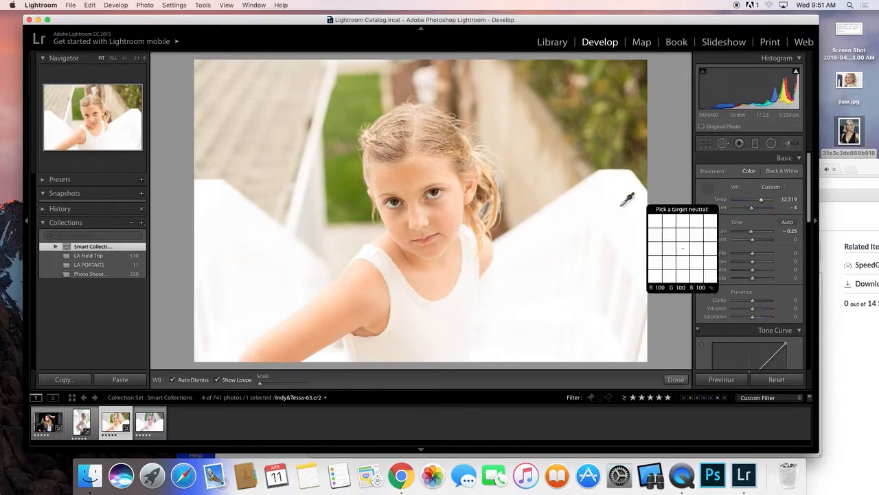
{"action": "left_click", "coordinate": [609, 266]}
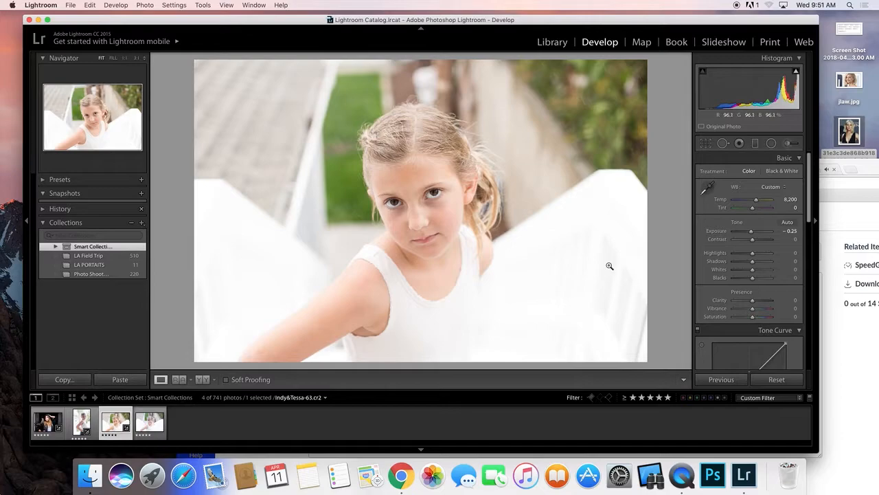
- Sample the white balance from the grey brick pavement behind the girl, and again from a spot near its white border
{"action": "left_click", "coordinate": [707, 189]}
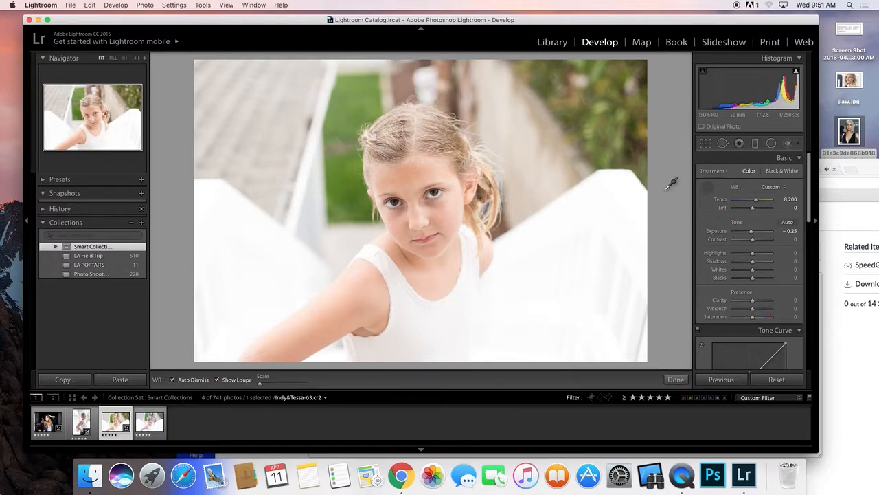
{"action": "left_click", "coordinate": [256, 105]}
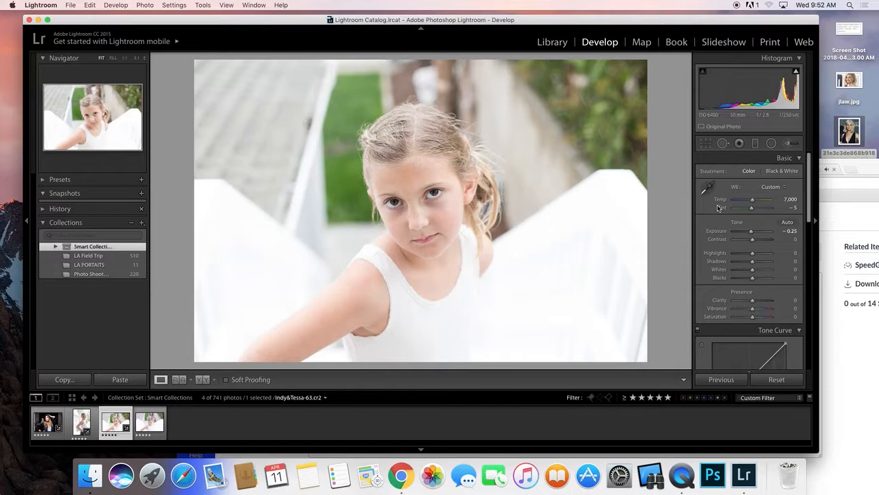
{"action": "left_click", "coordinate": [707, 186]}
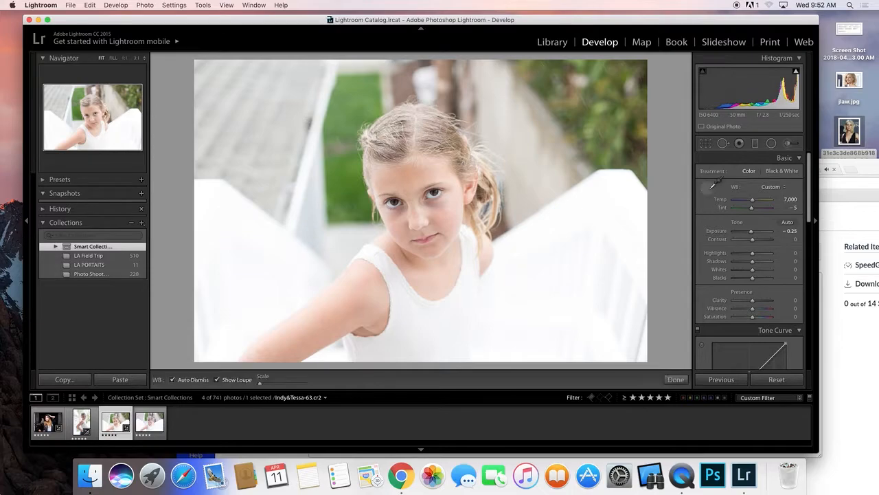
{"action": "left_click", "coordinate": [310, 125]}
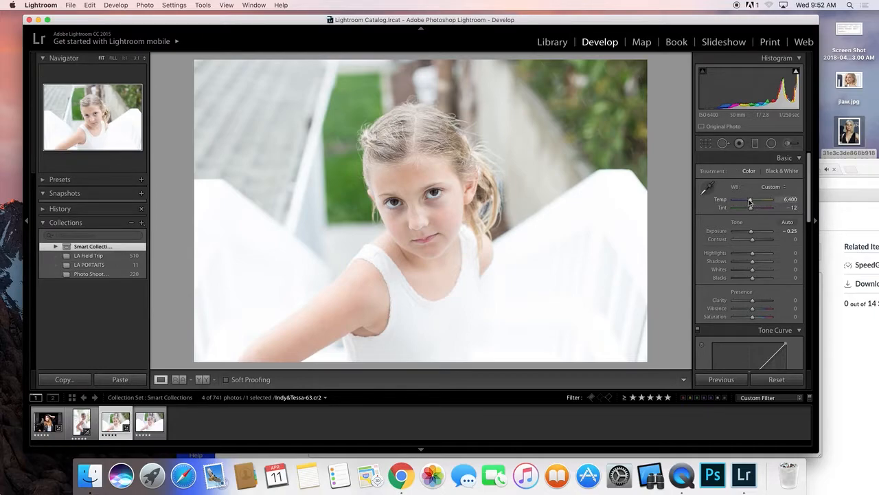
- Apply the Cloudy white balance preset and fine-tune it to a temperature of 6,826 and a tint of +5
{"action": "left_click", "coordinate": [776, 189]}
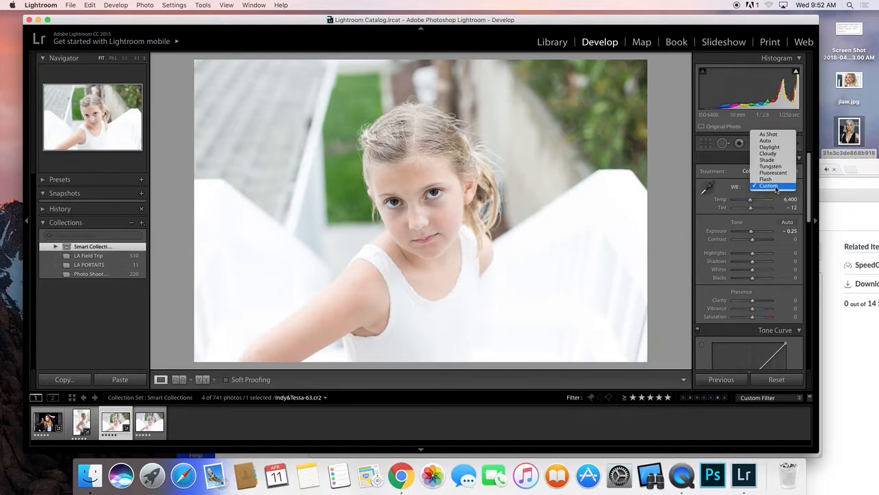
{"action": "left_click", "coordinate": [771, 154]}
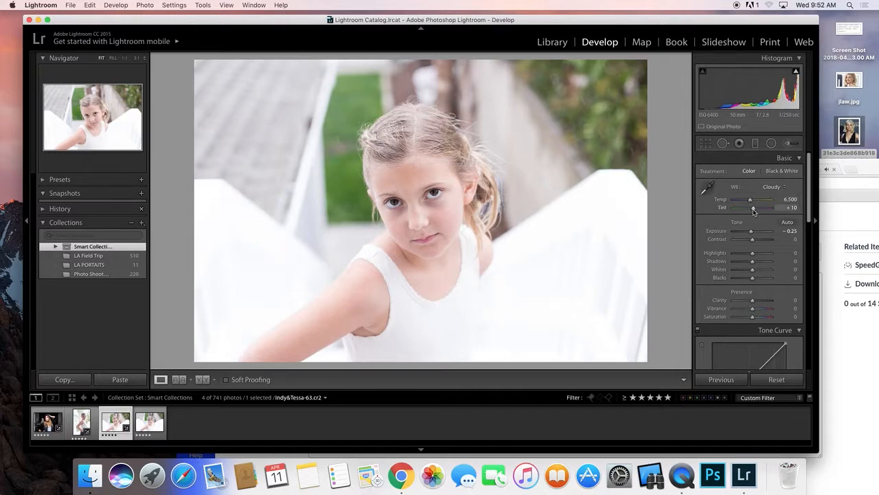
{"action": "left_click_drag", "start_coordinate": [753, 208], "coordinate": [753, 214]}
{"action": "left_click_drag", "start_coordinate": [750, 200], "coordinate": [752, 212]}
{"action": "left_click_drag", "start_coordinate": [752, 213], "coordinate": [754, 214]}
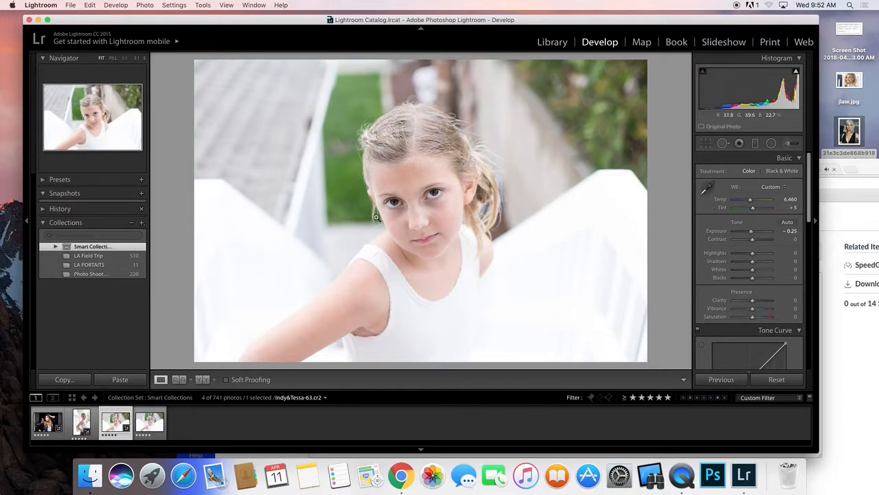
{"action": "left_click", "coordinate": [454, 199]}
{"action": "left_click_drag", "start_coordinate": [410, 189], "coordinate": [530, 199]}
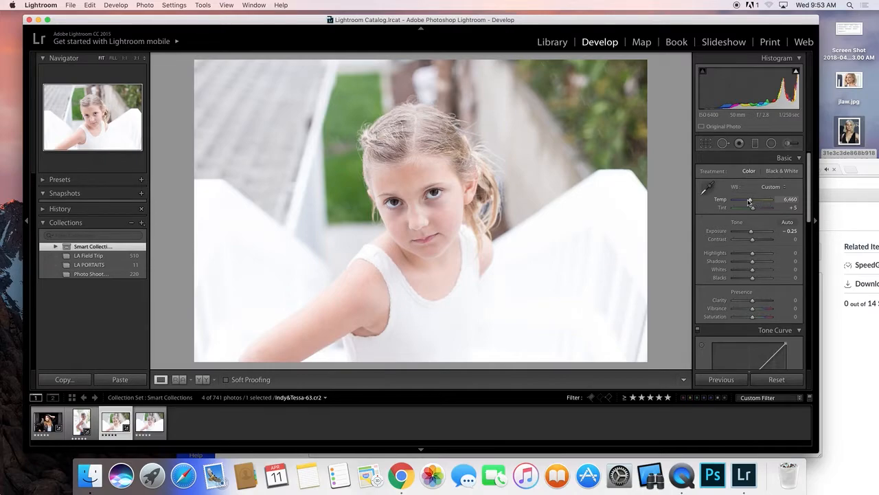
{"action": "left_click_drag", "start_coordinate": [751, 202], "coordinate": [751, 204]}
- Open field trip-288.CR2, sample white balance from the pale wall patch, undo it, and resample to temperature 5,450 and tint +1
{"action": "left_click", "coordinate": [54, 432]}
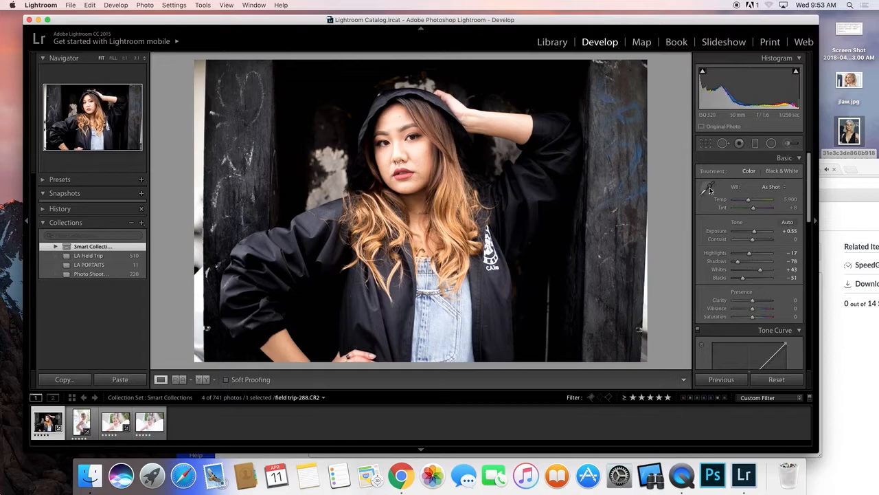
{"action": "left_click", "coordinate": [708, 188]}
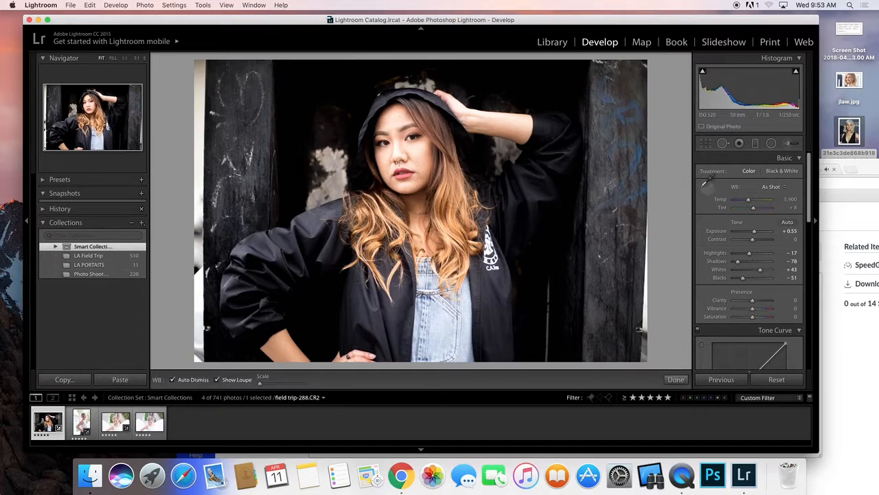
{"action": "left_click", "coordinate": [328, 154]}
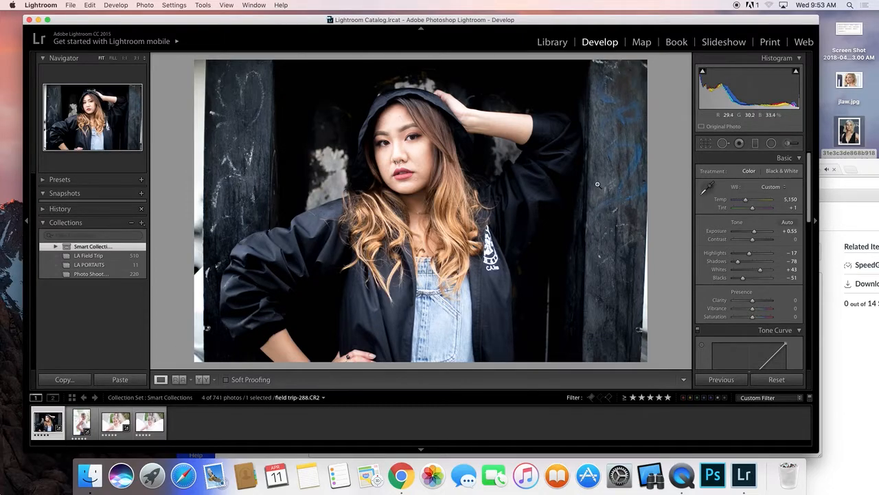
{"action": "key", "text": "super+z"}
{"action": "left_click", "coordinate": [707, 187]}
- Reopen the edited portrait of the girl in white and check the remaining editing steps in the Portrait EDITS assignment
{"action": "left_click", "coordinate": [118, 437]}
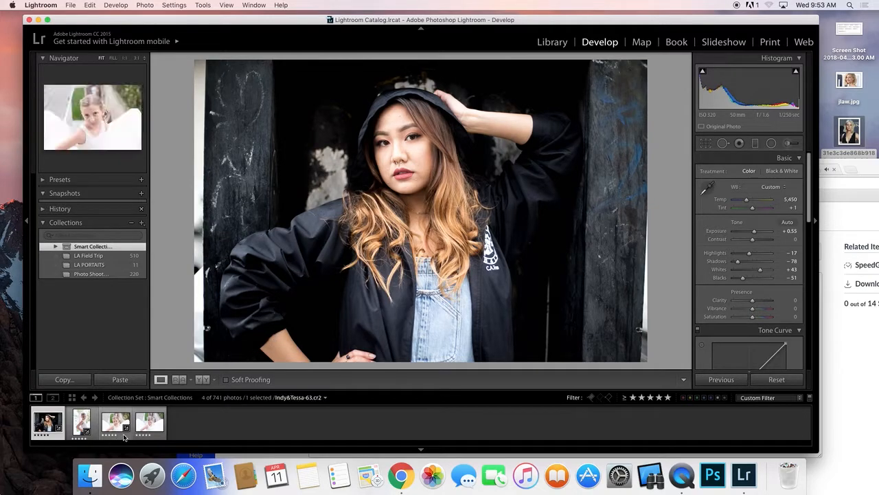
{"action": "left_click", "coordinate": [872, 168]}
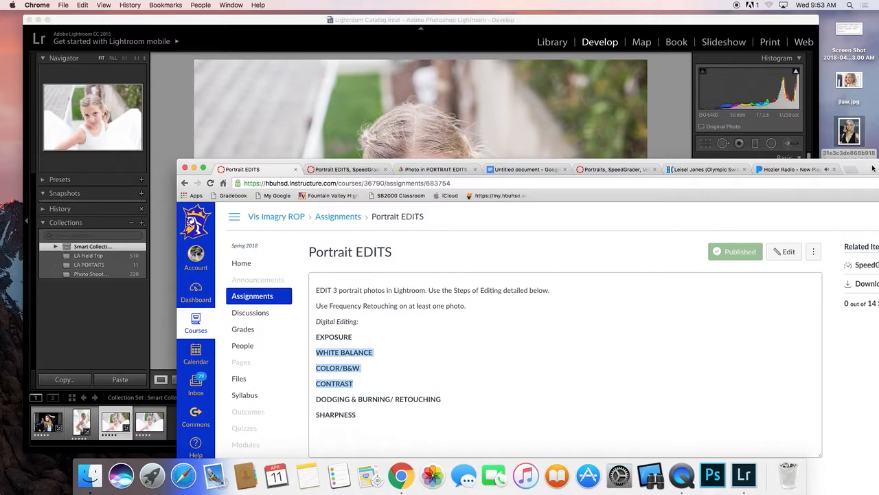
{"action": "left_click", "coordinate": [525, 21]}
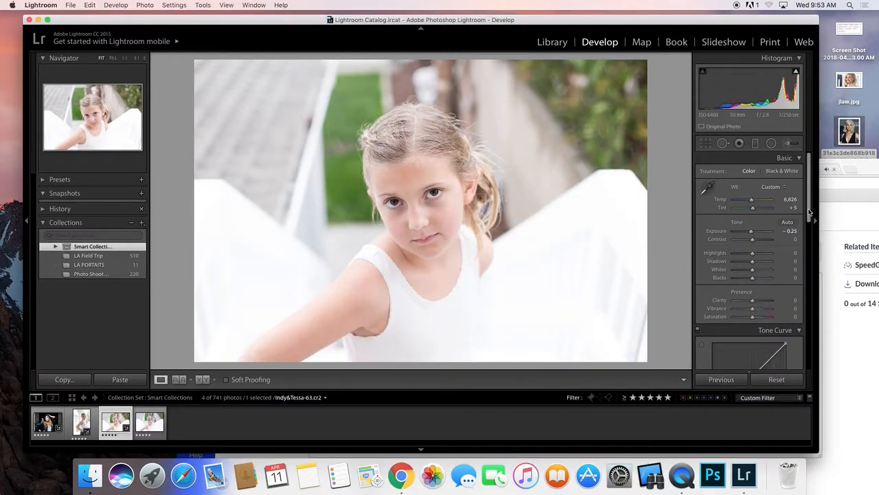
- Add contrast with an S-shaped tone curve, lifting the highlights and pulling the shadow point down to 18.0/9.4 %
{"action": "left_click_drag", "start_coordinate": [809, 211], "coordinate": [805, 264]}
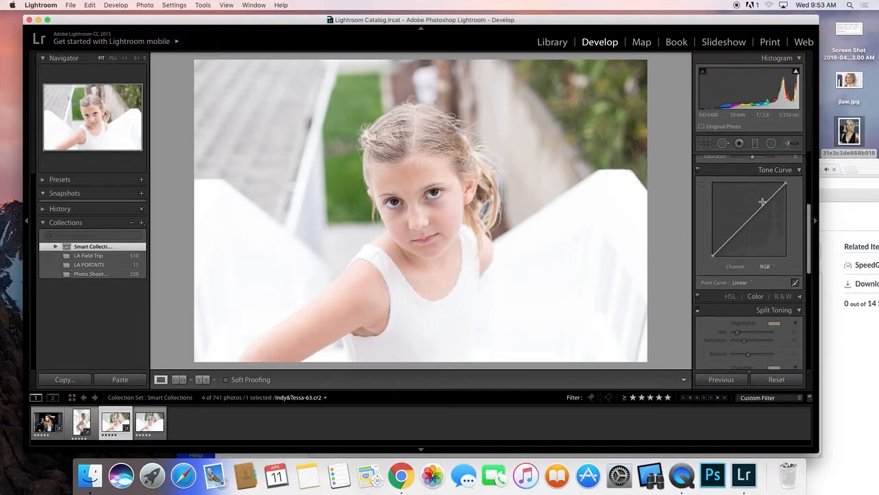
{"action": "left_click_drag", "start_coordinate": [768, 201], "coordinate": [774, 193]}
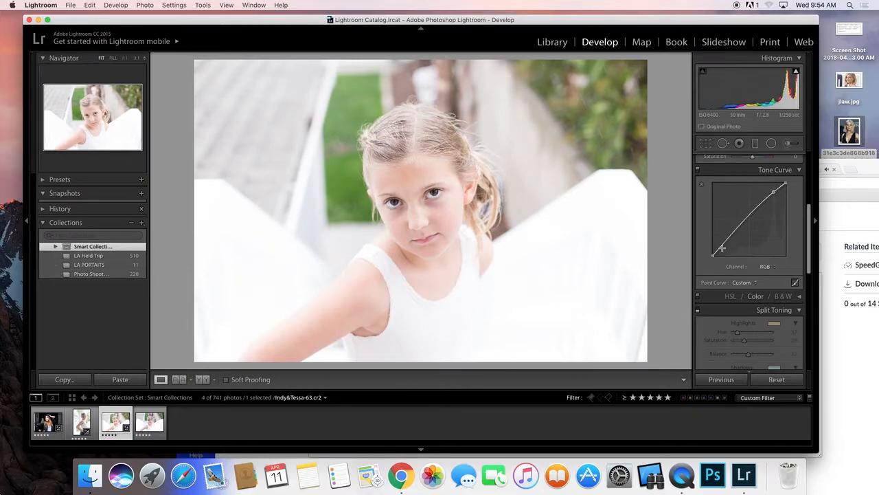
{"action": "left_click_drag", "start_coordinate": [721, 245], "coordinate": [725, 252]}
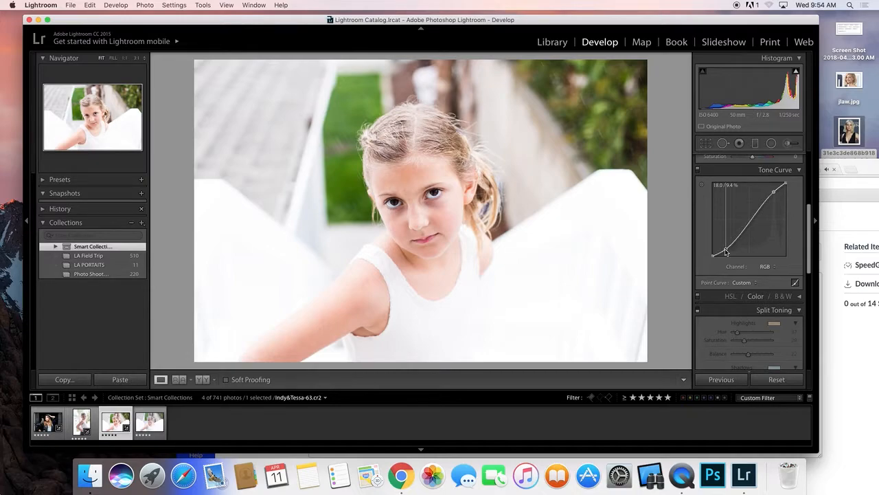
- Lift an added upper-midtone point on the tone curve of the portrait of the girl in white
{"action": "left_click_drag", "start_coordinate": [725, 252], "coordinate": [726, 252]}
{"action": "left_click_drag", "start_coordinate": [751, 222], "coordinate": [759, 207]}
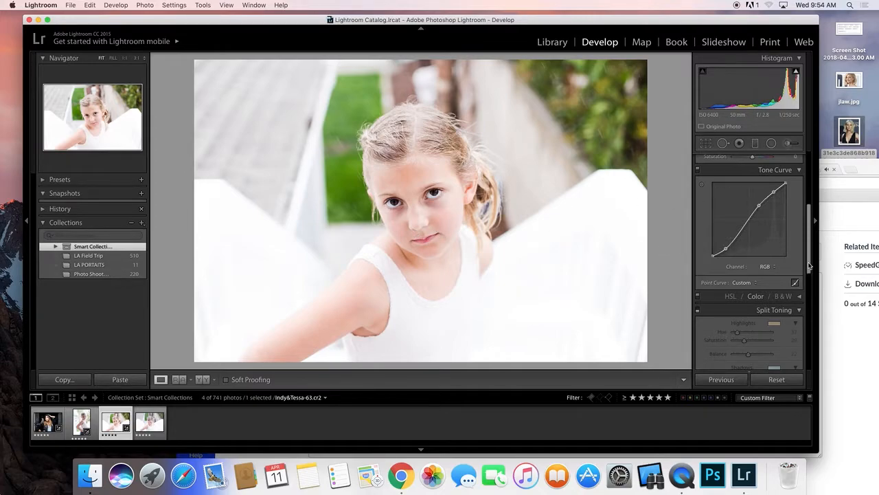
{"action": "left_click", "coordinate": [59, 437]}
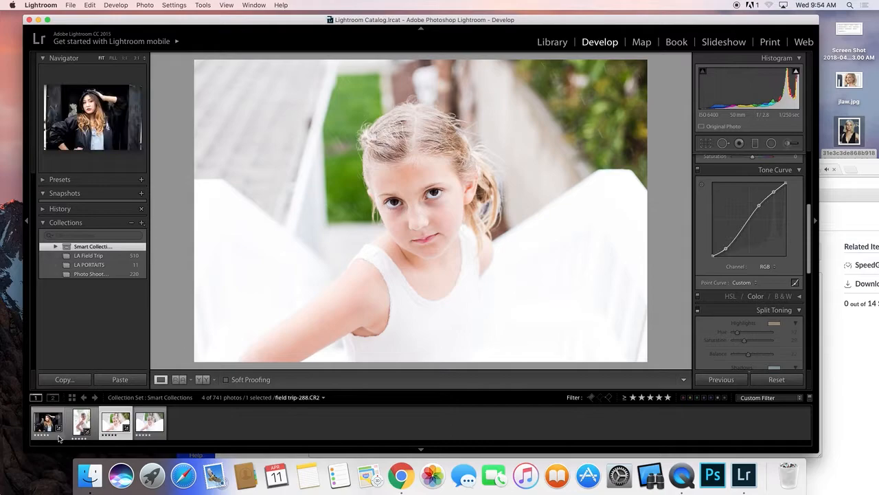
{"action": "left_click", "coordinate": [113, 438]}
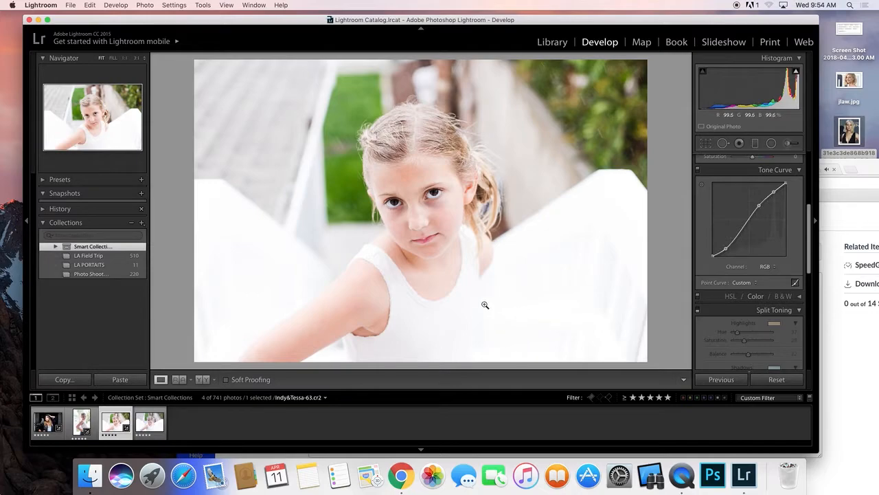
- Open field trip-288.CR2 and add a mild S-shaped tone curve, raising the highlights to 70.2/73.3 % and pulling down the shadows
{"action": "left_click", "coordinate": [55, 429]}
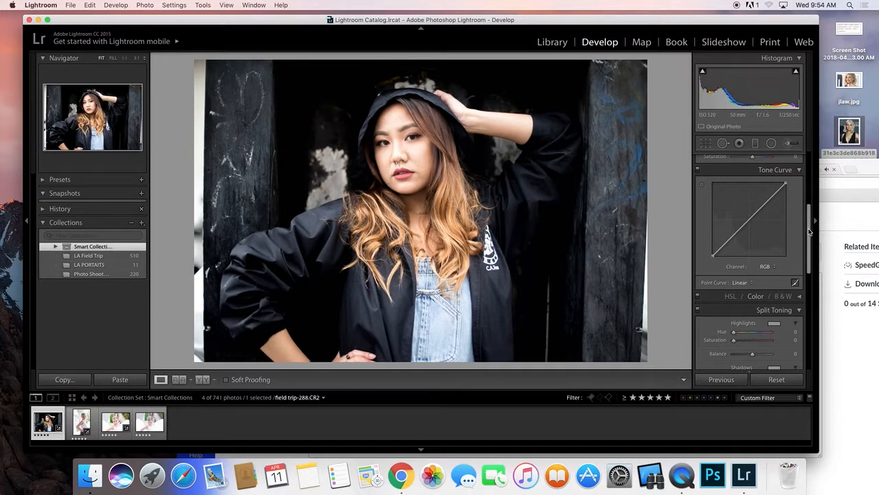
{"action": "left_click_drag", "start_coordinate": [808, 240], "coordinate": [766, 237]}
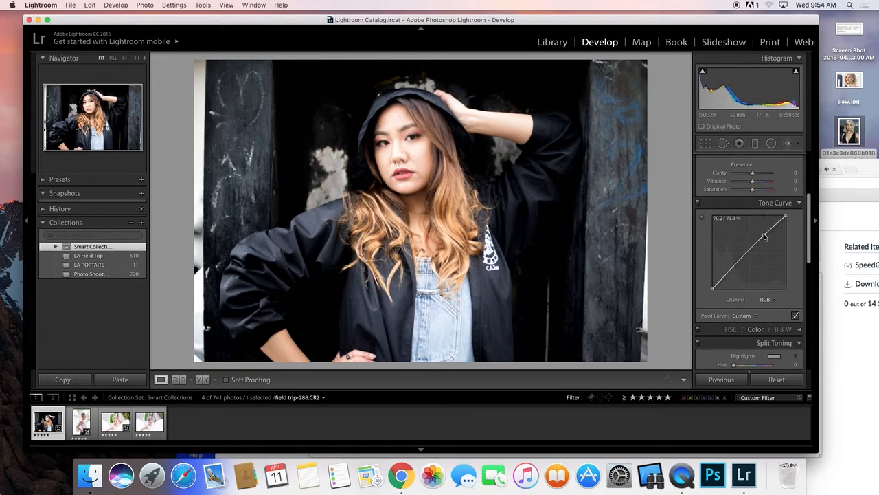
{"action": "mouse_move", "coordinate": [734, 268]}
{"action": "left_mouse_down"}
{"action": "mouse_move", "coordinate": [720, 288]}
{"action": "mouse_move", "coordinate": [725, 279]}
{"action": "left_mouse_up"}
- Convert the portrait of the woman in the black jacket to black and white
{"action": "left_click_drag", "start_coordinate": [808, 241], "coordinate": [807, 277]}
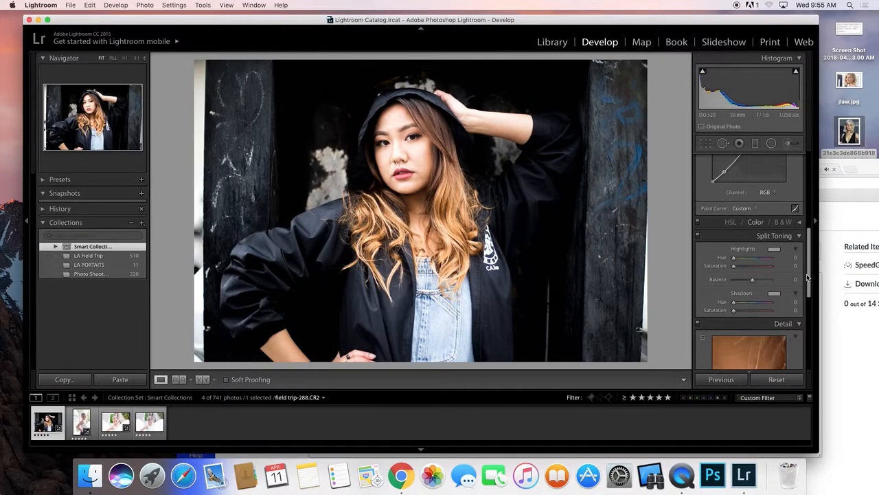
{"action": "left_click", "coordinate": [800, 224]}
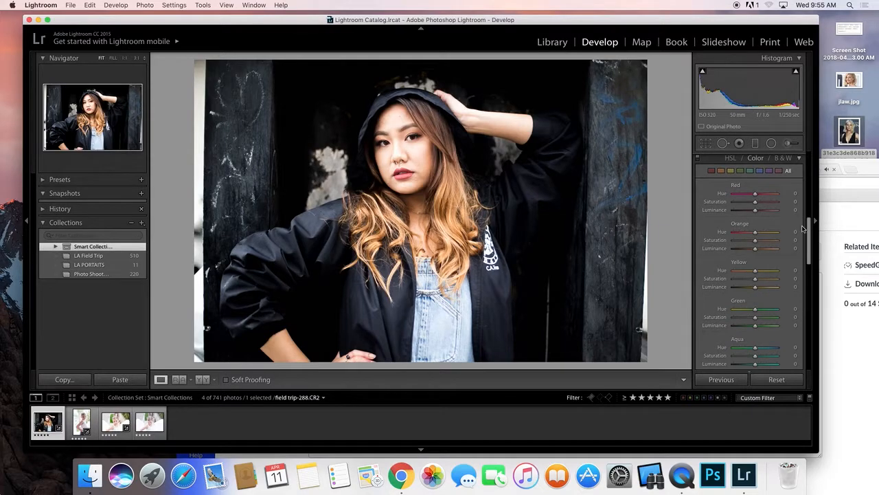
{"action": "left_click_drag", "start_coordinate": [808, 242], "coordinate": [810, 234]}
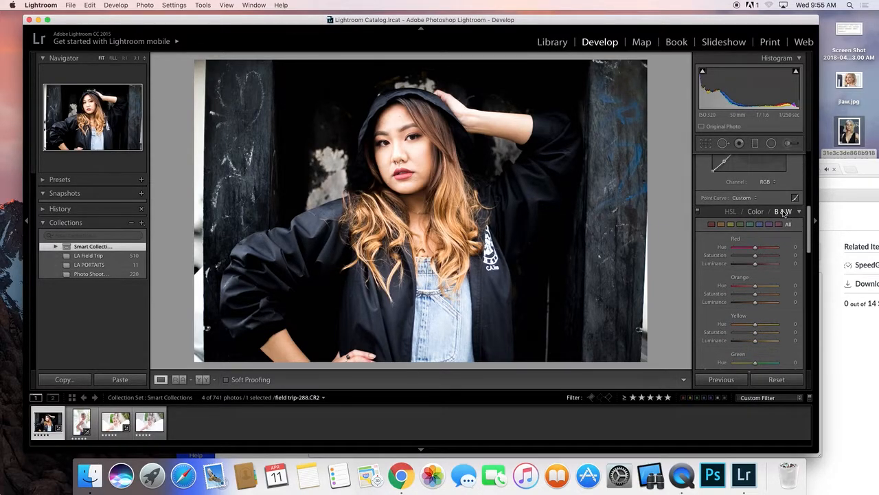
{"action": "left_click", "coordinate": [783, 213]}
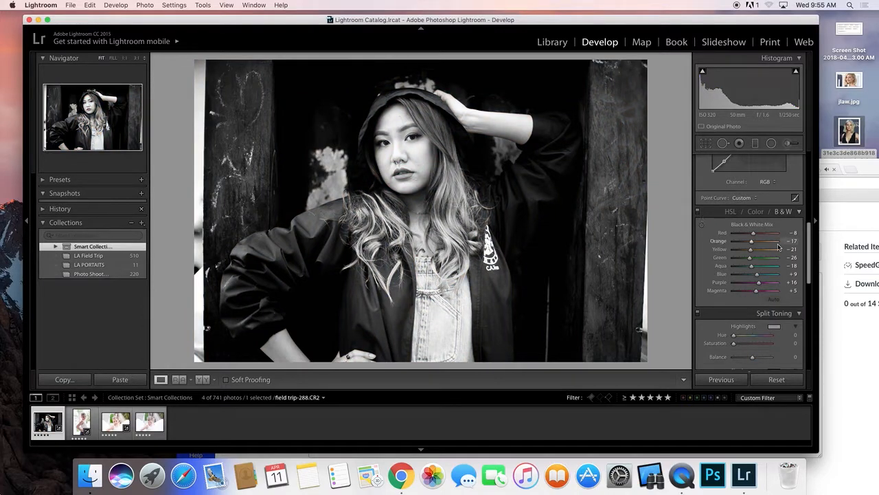
- Adjust the Black & White Mix, setting Red to −58 and Blue to +17
{"action": "left_click_drag", "start_coordinate": [754, 234], "coordinate": [743, 239]}
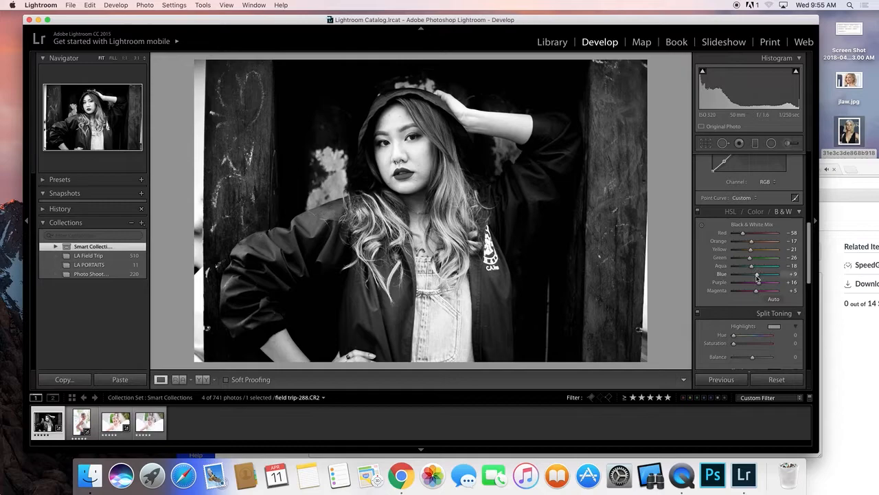
{"action": "left_click_drag", "start_coordinate": [758, 277], "coordinate": [737, 278]}
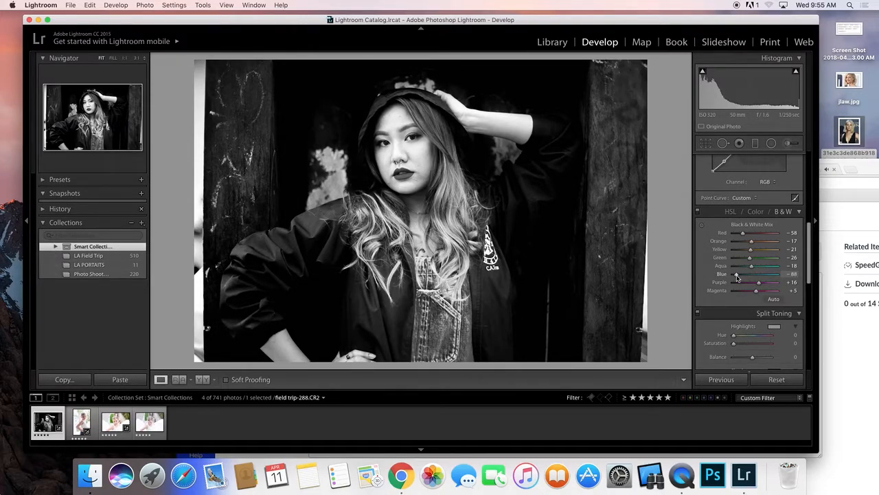
{"action": "left_click_drag", "start_coordinate": [737, 278], "coordinate": [760, 280]}
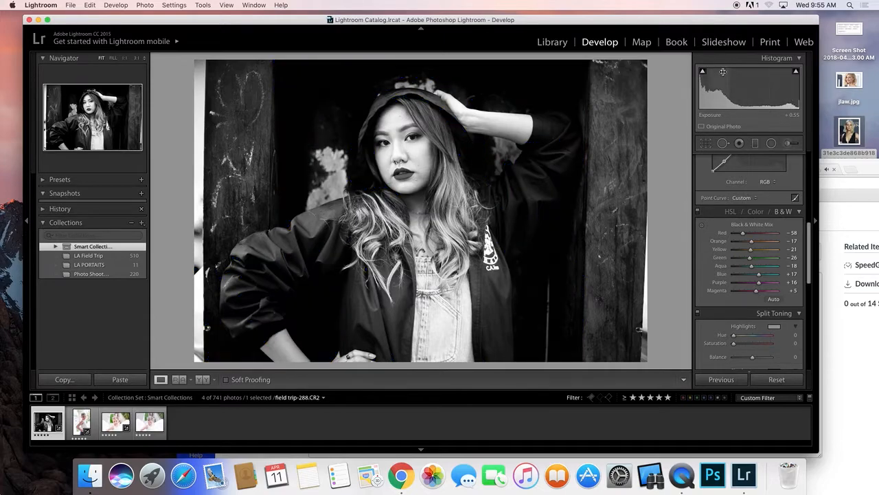
- Check the shadow clipping and recover dark detail by setting Shadows to −53 and Blacks to −41
{"action": "mouse_move", "coordinate": [703, 76]}
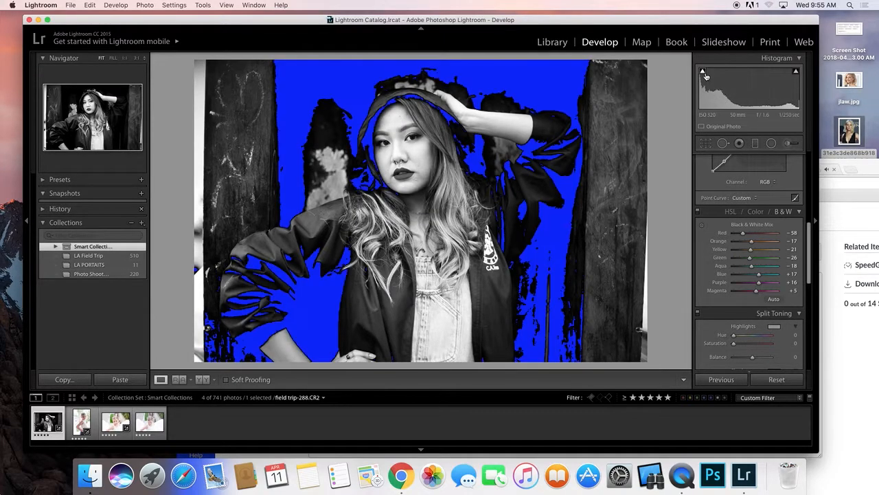
{"action": "scroll", "coordinate": [744, 265], "scroll_direction": "up", "scroll_amount": 8}
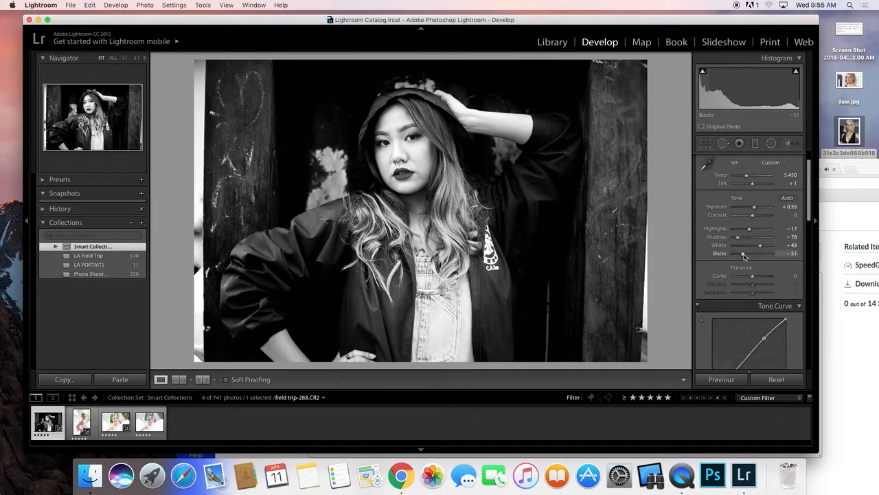
{"action": "mouse_move", "coordinate": [744, 255]}
{"action": "left_mouse_down"}
{"action": "mouse_move", "coordinate": [753, 257]}
{"action": "mouse_move", "coordinate": [742, 241]}
{"action": "mouse_move", "coordinate": [746, 255]}
{"action": "left_mouse_up"}
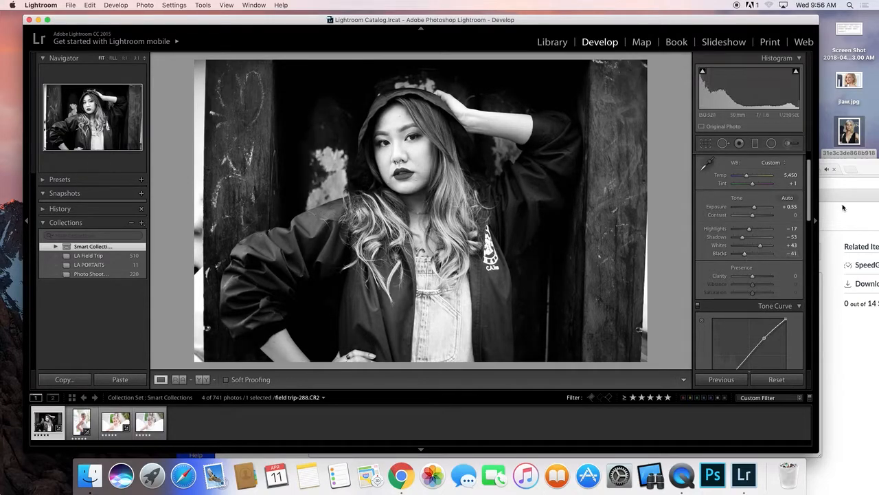
- Add a midtone point to the tone curve and check the editing steps in the Portrait EDITS assignment
{"action": "scroll", "coordinate": [809, 196], "scroll_direction": "down", "scroll_amount": 5}
{"action": "left_click_drag", "start_coordinate": [747, 200], "coordinate": [744, 203]}
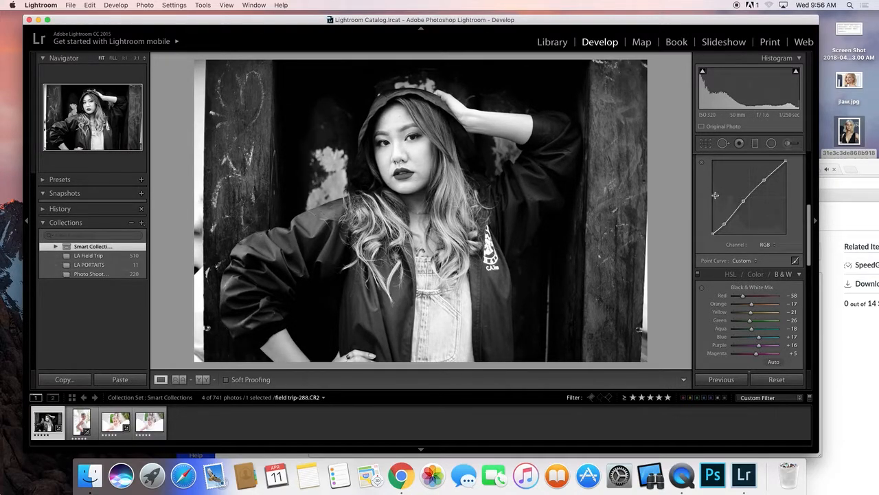
{"action": "left_click_drag", "start_coordinate": [873, 162], "coordinate": [875, 116]}
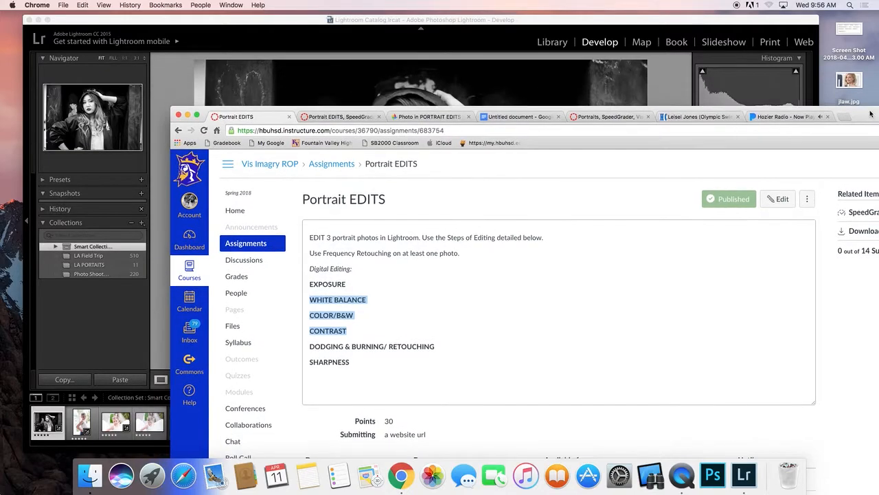
{"action": "left_click", "coordinate": [693, 21]}
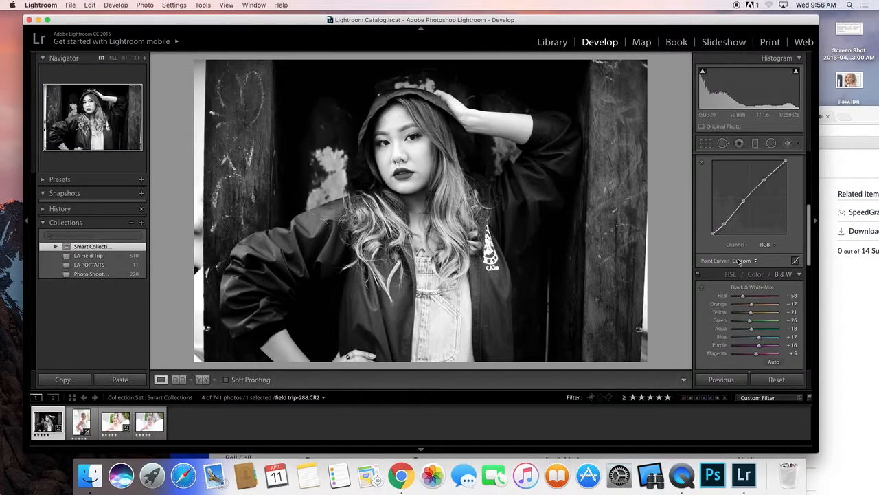
- Try the Medium Contrast and Strong Contrast point curve presets on the black-and-white portrait
{"action": "scroll", "coordinate": [805, 252], "scroll_direction": "up", "scroll_amount": 3}
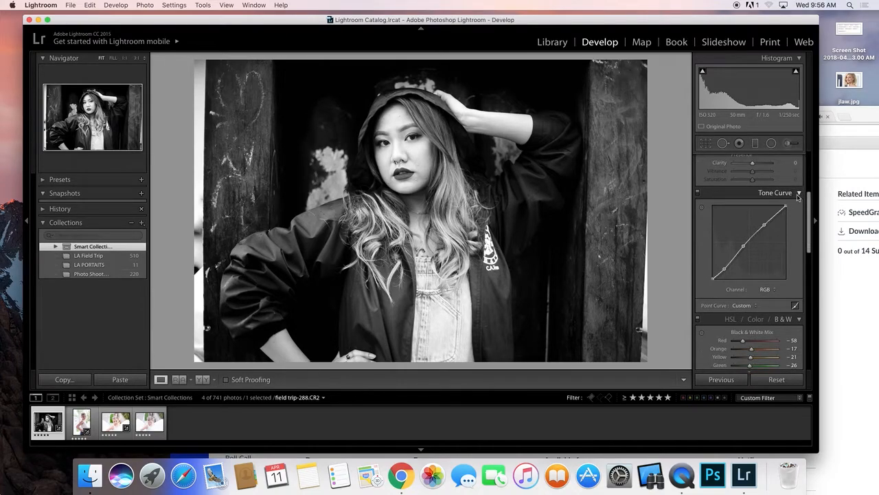
{"action": "left_click", "coordinate": [746, 305]}
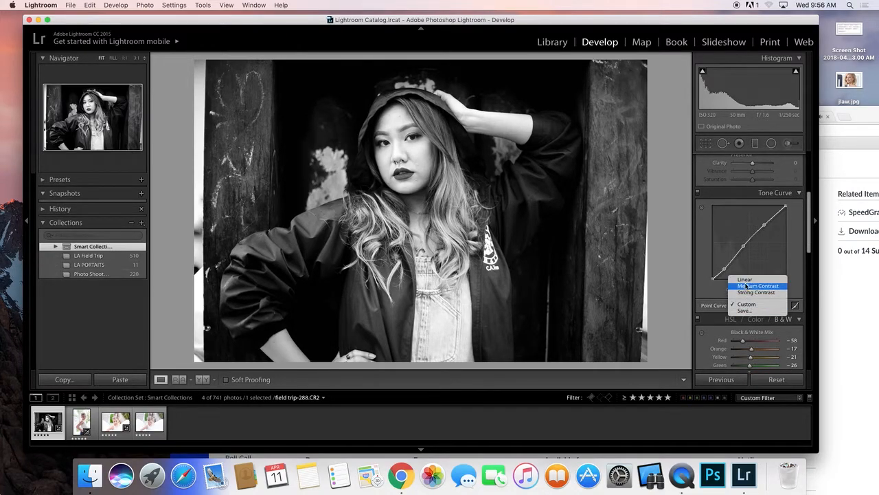
{"action": "left_click", "coordinate": [747, 286]}
{"action": "left_click", "coordinate": [745, 307]}
{"action": "left_click", "coordinate": [748, 314]}
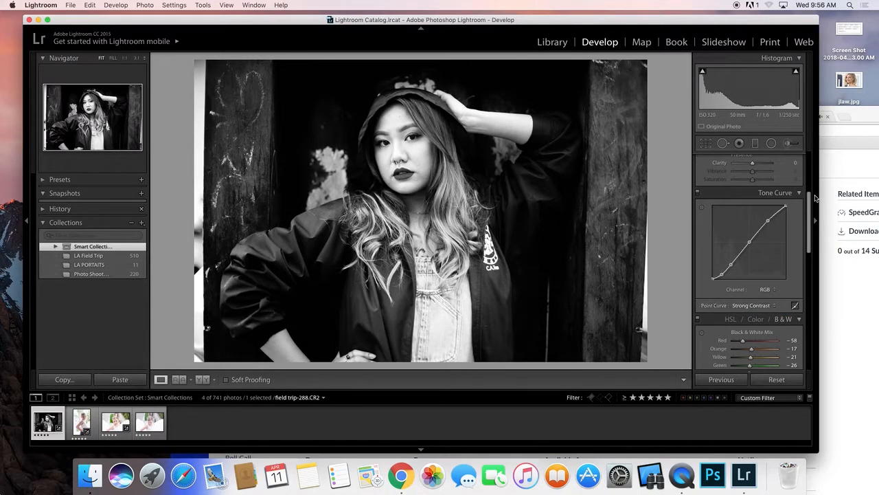
- Reset the point curve to Linear and shape a slight S-curve with a shadow point at 19.2/16.9 % and a raised highlight point
{"action": "left_click", "coordinate": [758, 307]}
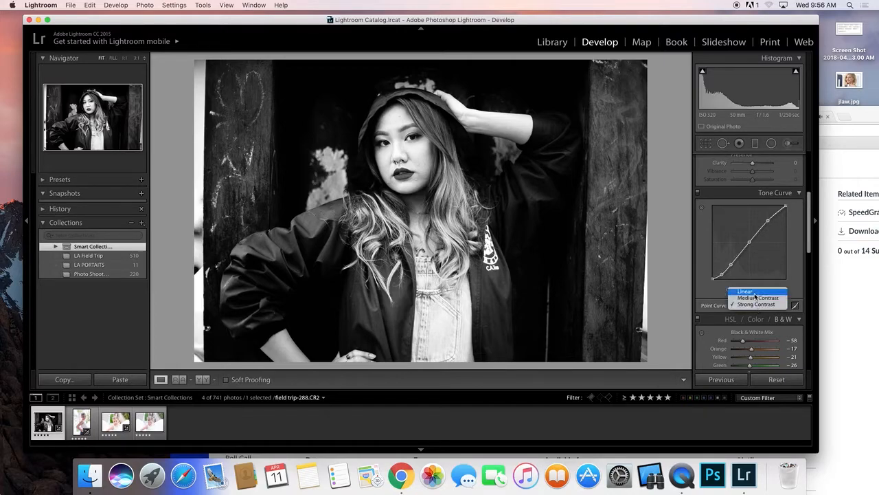
{"action": "left_click", "coordinate": [754, 292]}
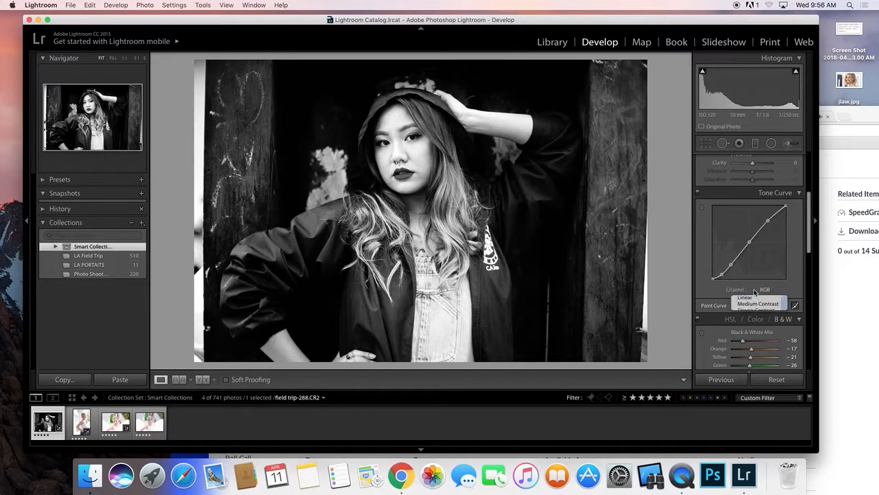
{"action": "left_click", "coordinate": [725, 266]}
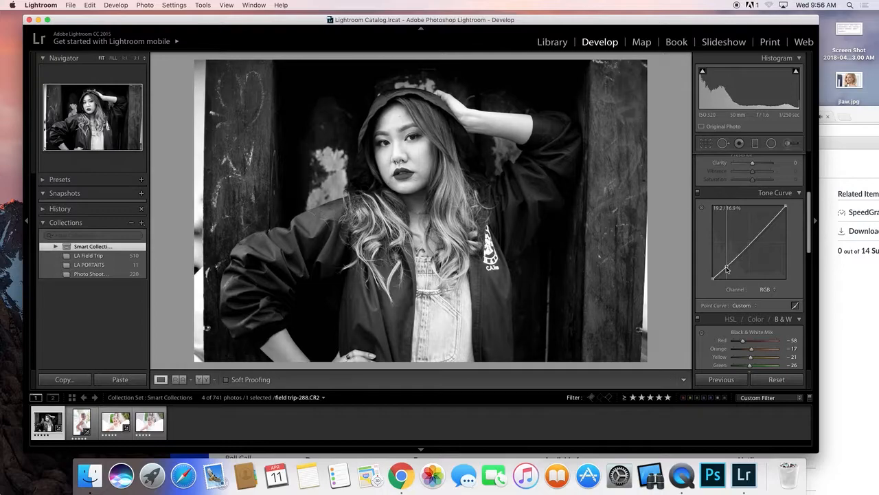
{"action": "left_click_drag", "start_coordinate": [767, 229], "coordinate": [767, 228]}
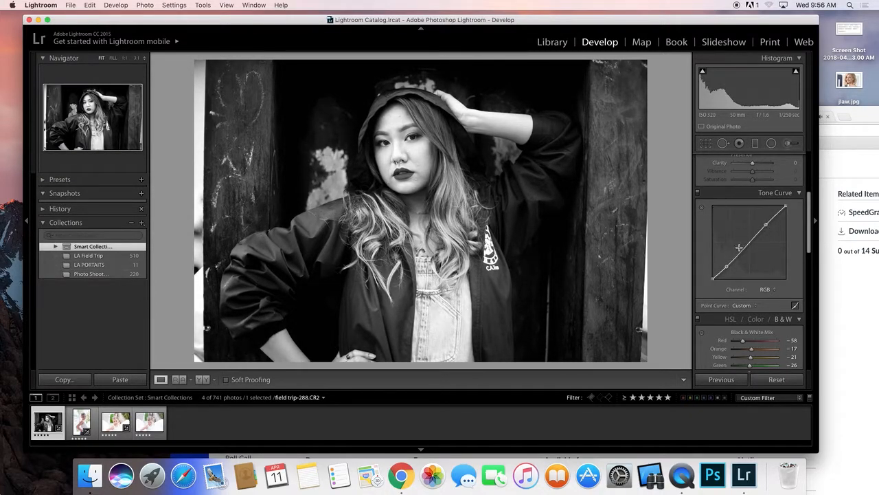
- Apply the Strong Contrast point curve preset to field trip-288.CR2
{"action": "left_click", "coordinate": [743, 305]}
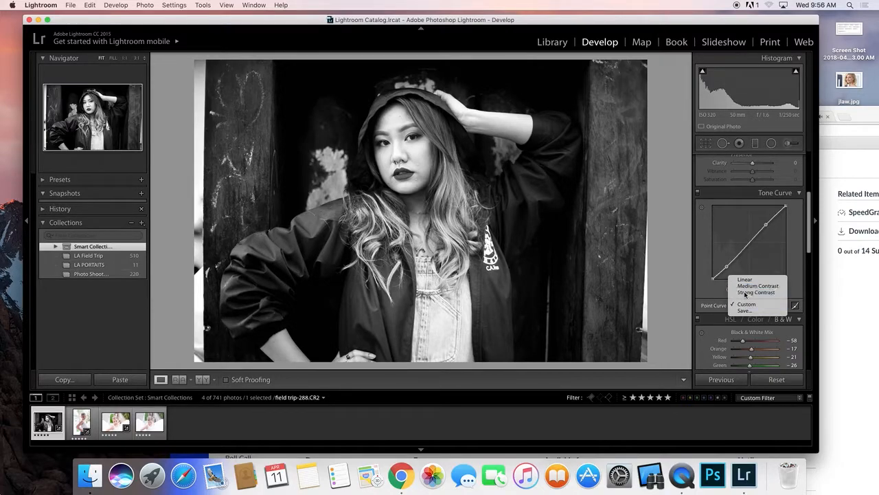
{"action": "left_click", "coordinate": [746, 293]}
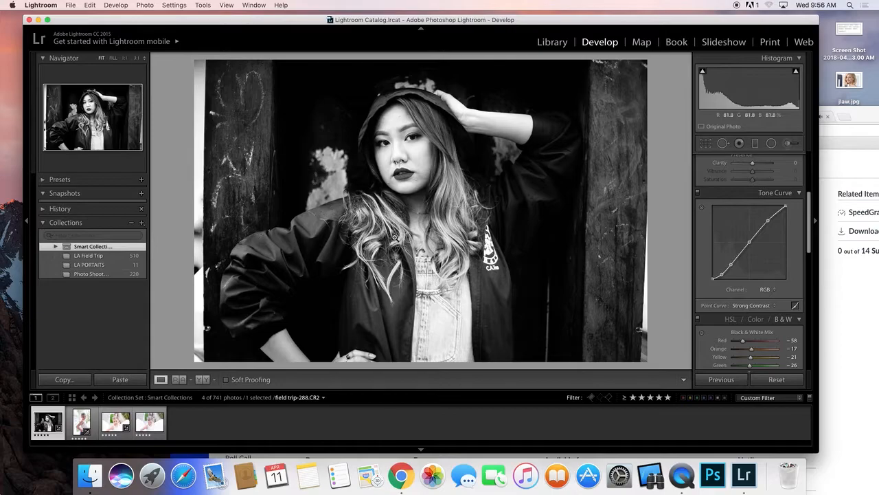
{"action": "mouse_move", "coordinate": [538, 25]}
{"action": "left_mouse_down"}
{"action": "mouse_move", "coordinate": [515, 57]}
{"action": "mouse_move", "coordinate": [545, 24]}
{"action": "left_mouse_up"}
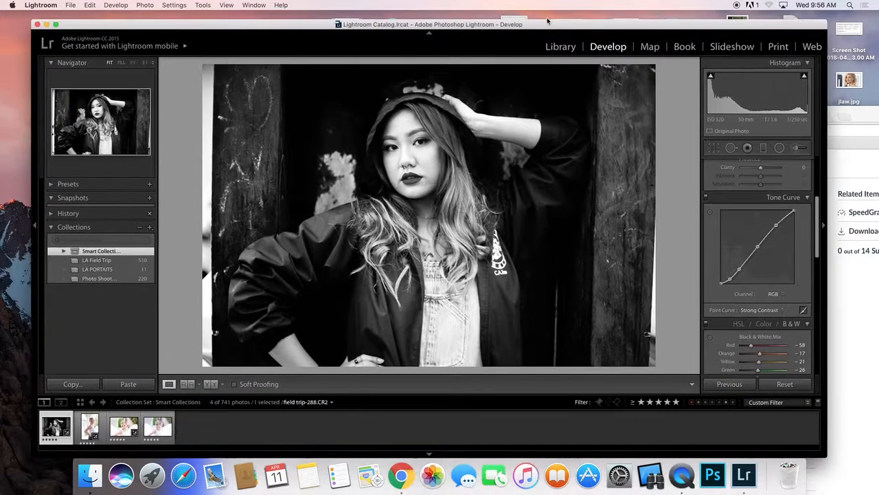